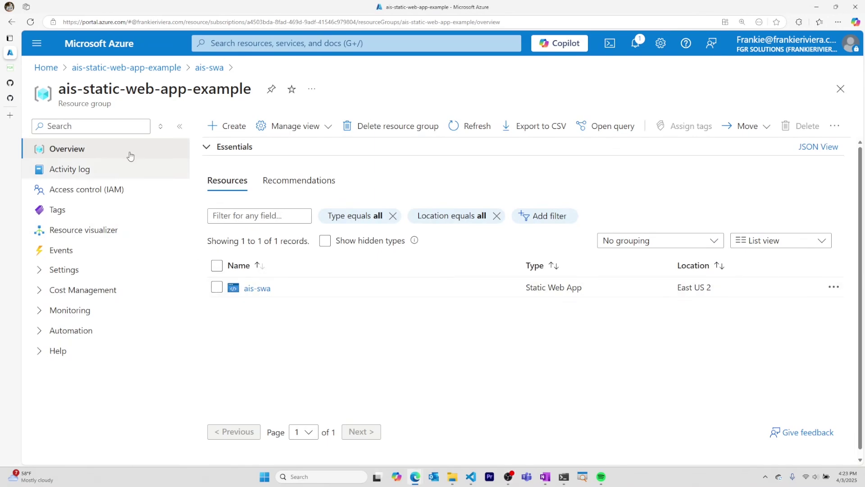
- Review the deployed landing page, the repository's videos folder and the GitHub Docs article on large file limits
{"action": "left_click", "coordinate": [10, 67]}
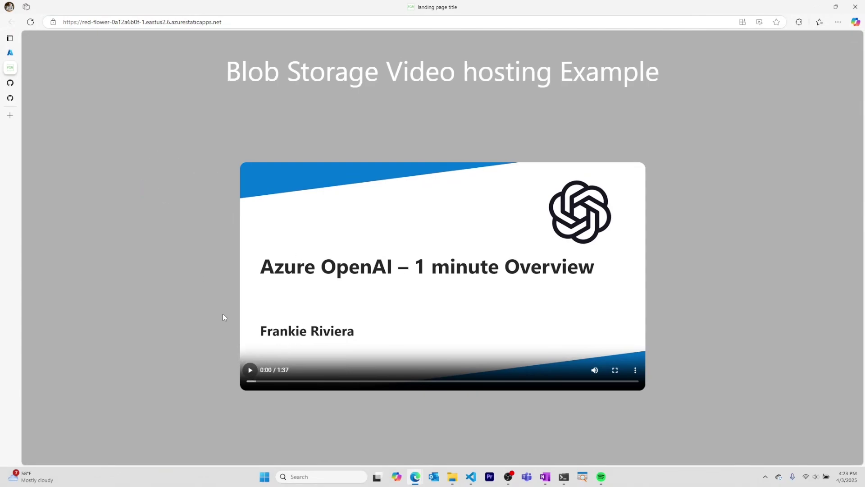
{"action": "left_click", "coordinate": [11, 84]}
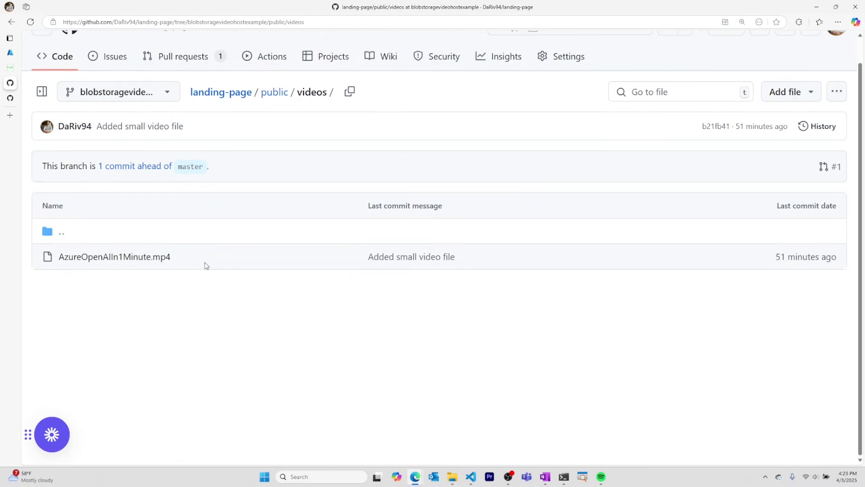
{"action": "mouse_move", "coordinate": [12, 102]}
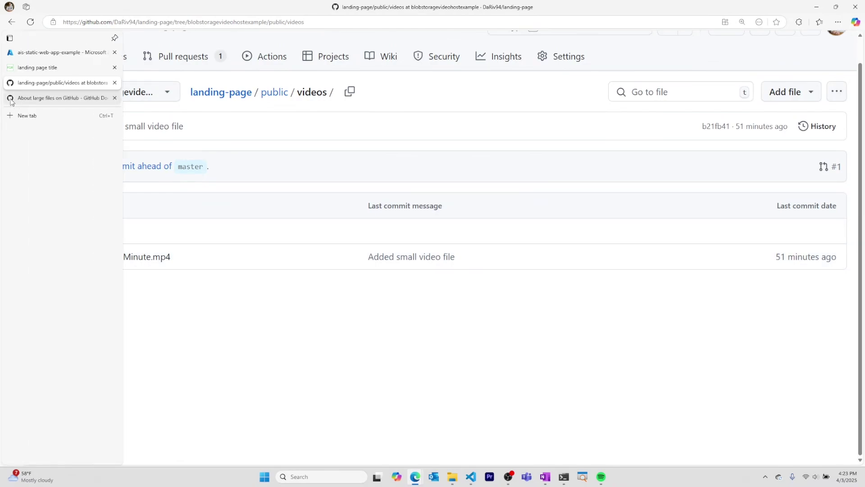
{"action": "left_click", "coordinate": [12, 100]}
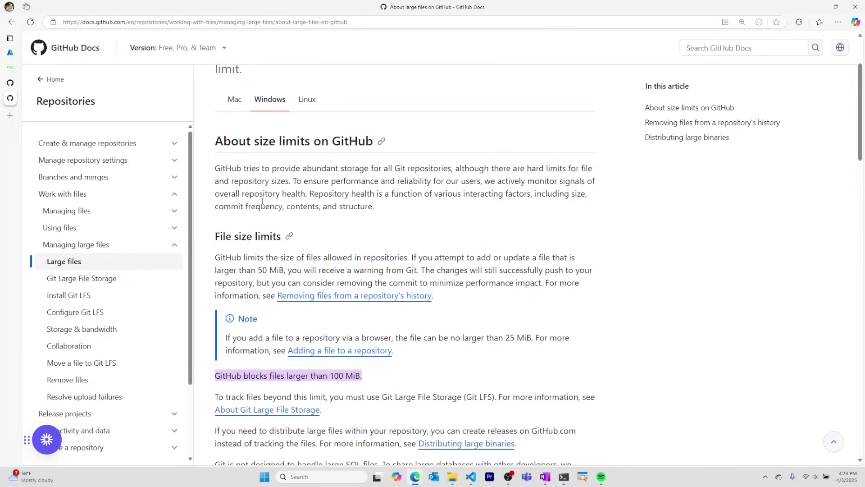
- Start creating a Microsoft Storage account from the Marketplace in the ais-static-web-app-example resource group
{"action": "left_click", "coordinate": [11, 54]}
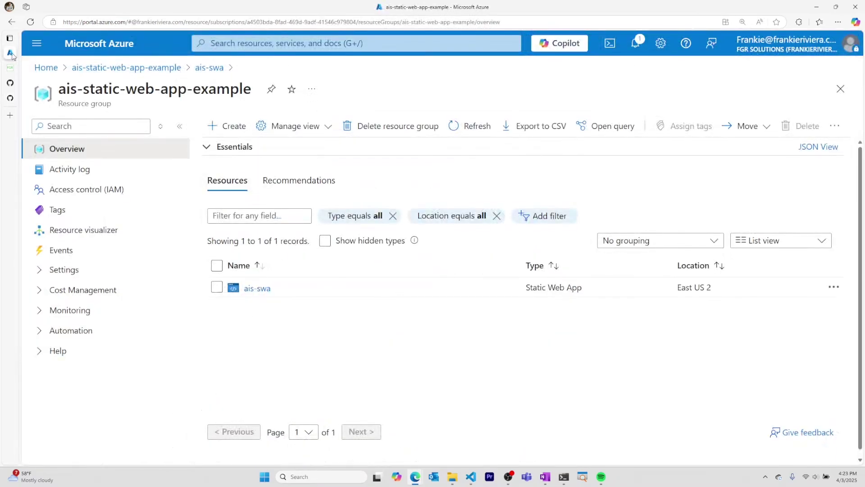
{"action": "left_click", "coordinate": [231, 128]}
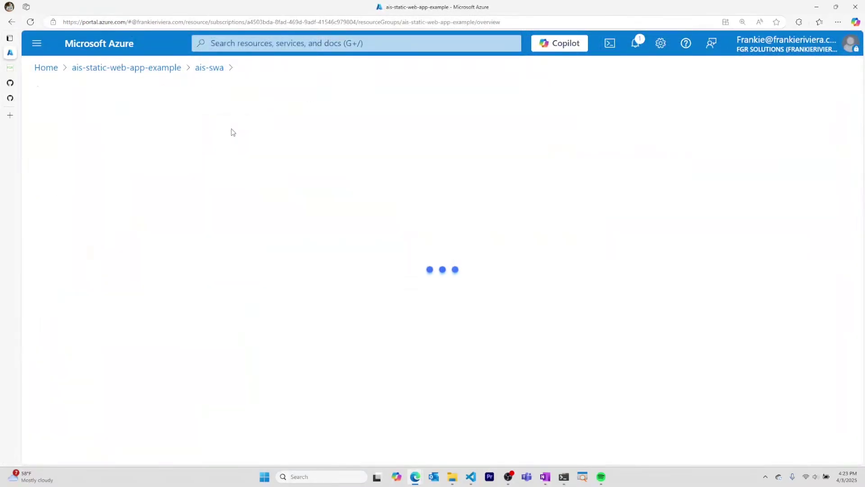
{"action": "type", "text": "storage account"}
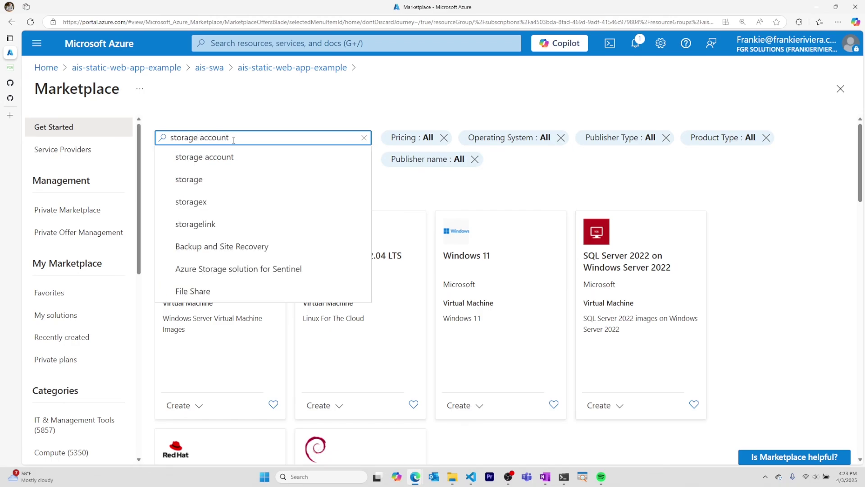
{"action": "left_click", "coordinate": [214, 157]}
{"action": "scroll", "coordinate": [343, 243], "scroll_direction": "down", "scroll_amount": 3}
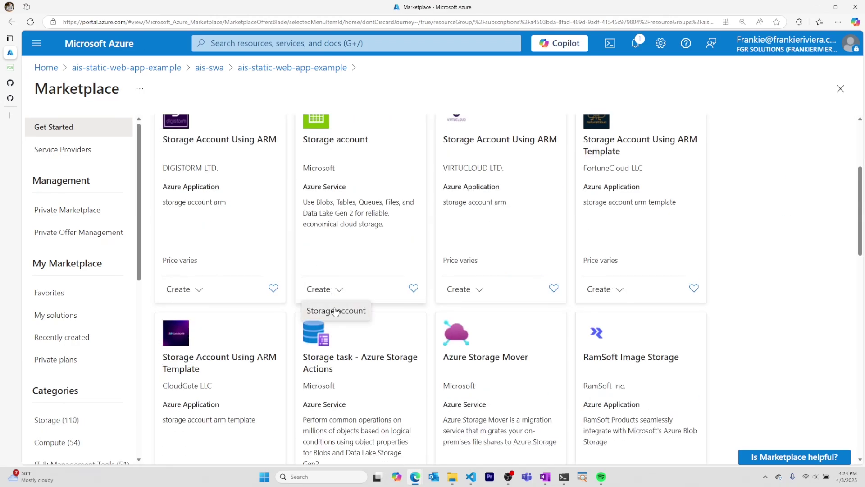
{"action": "scroll", "coordinate": [346, 243], "scroll_direction": "up", "scroll_amount": 1}
{"action": "left_click", "coordinate": [318, 288]}
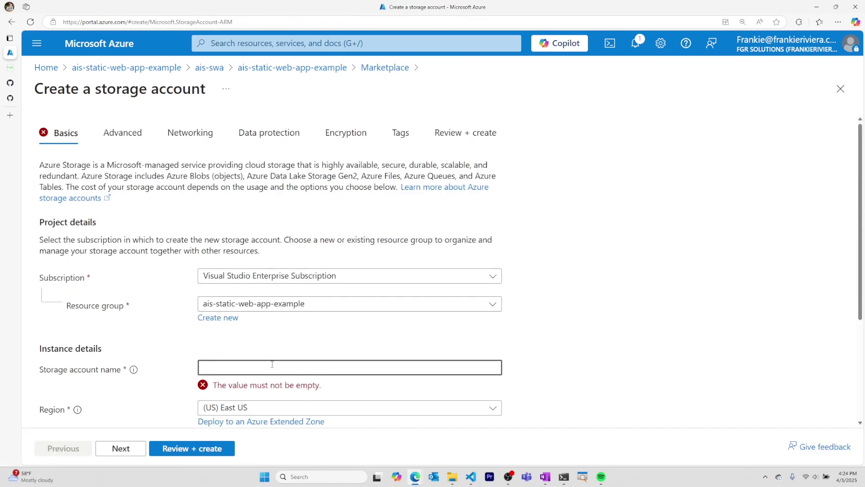
- Name the storage account blobvideohostsa, with Azure Blob Storage or Azure Data Lake Storage Gen 2 as primary service and locally-redundant storage (LRS)
{"action": "type", "text": "blobvideo"}
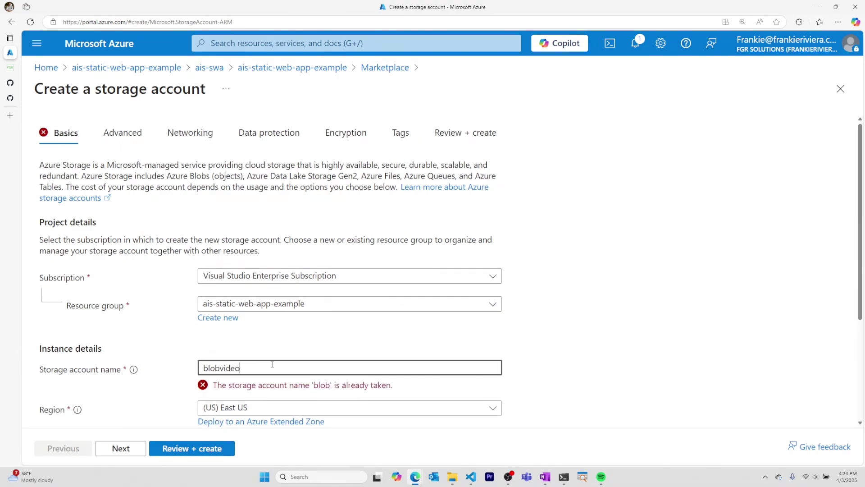
{"action": "type", "text": "hostsa"}
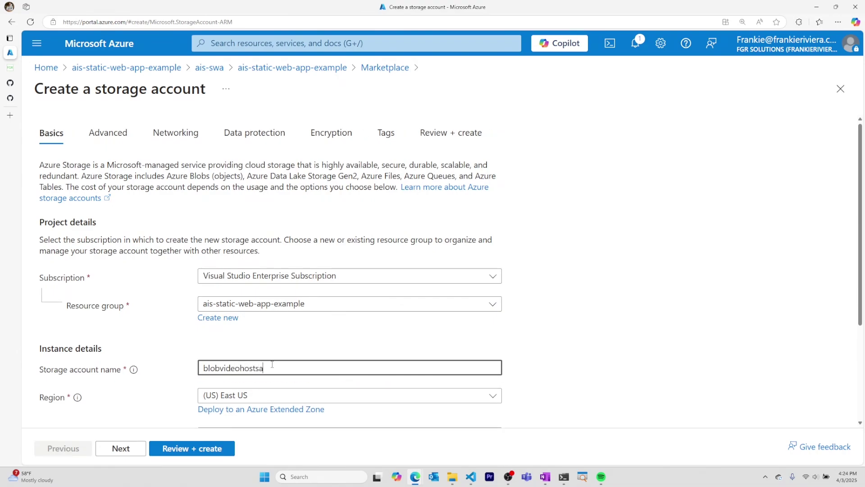
{"action": "scroll", "coordinate": [266, 348], "scroll_direction": "down", "scroll_amount": 3}
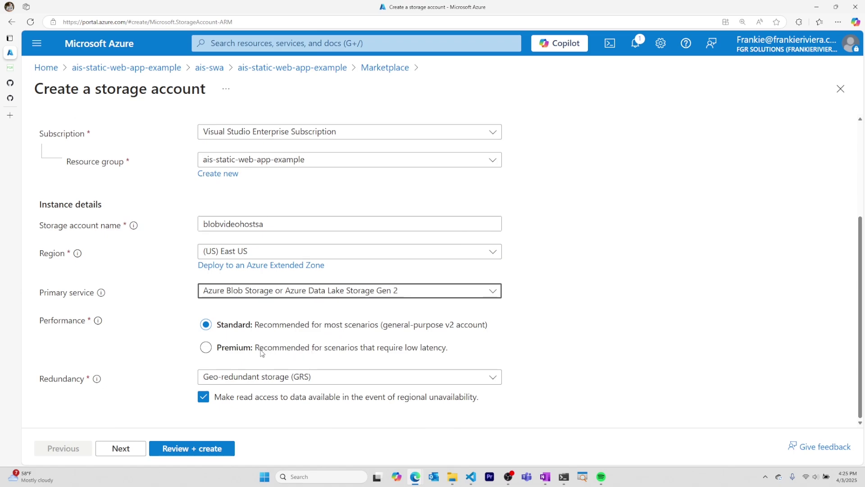
{"action": "left_click", "coordinate": [276, 377]}
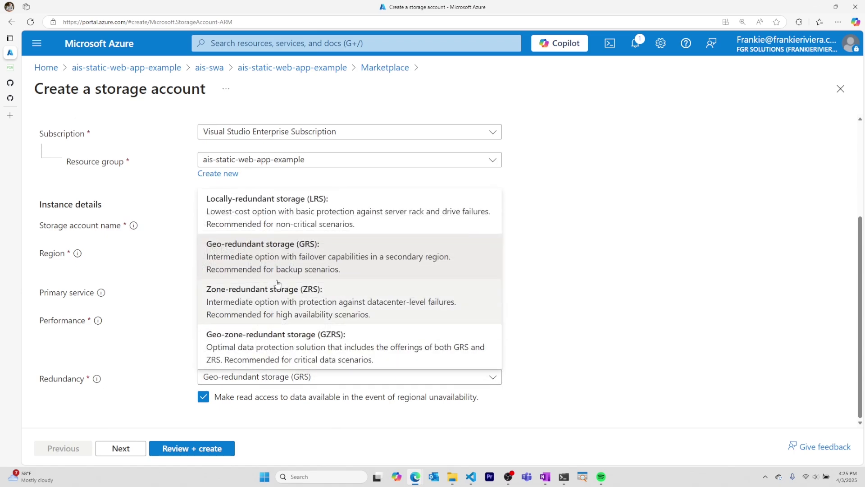
{"action": "left_click", "coordinate": [304, 219]}
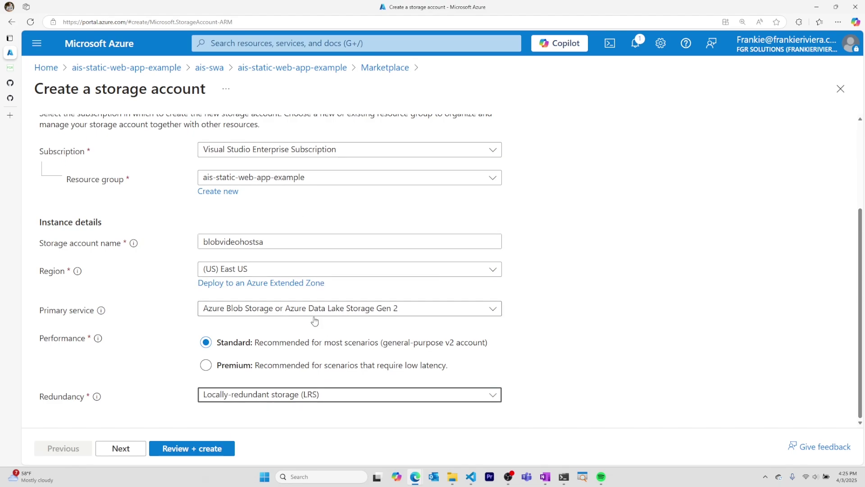
- Review the storage account's settings summary and create the account
{"action": "left_click", "coordinate": [185, 448]}
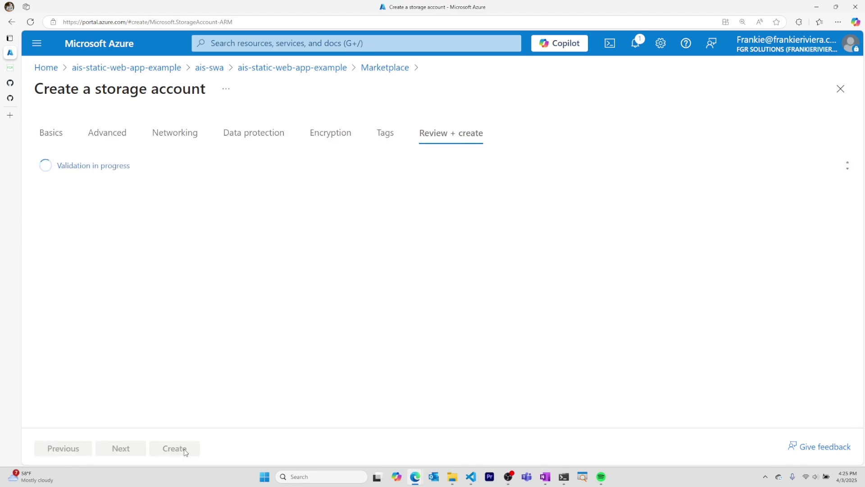
{"action": "scroll", "coordinate": [330, 303], "scroll_direction": "down", "scroll_amount": 2}
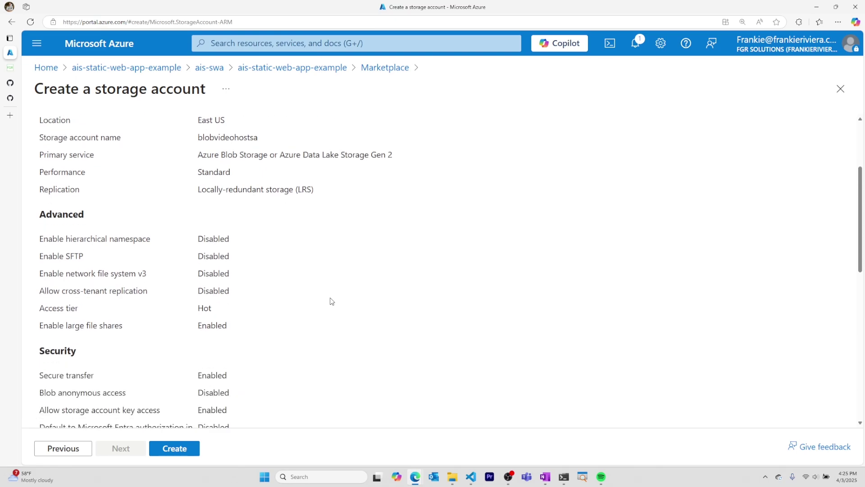
{"action": "scroll", "coordinate": [329, 301], "scroll_direction": "down", "scroll_amount": 10}
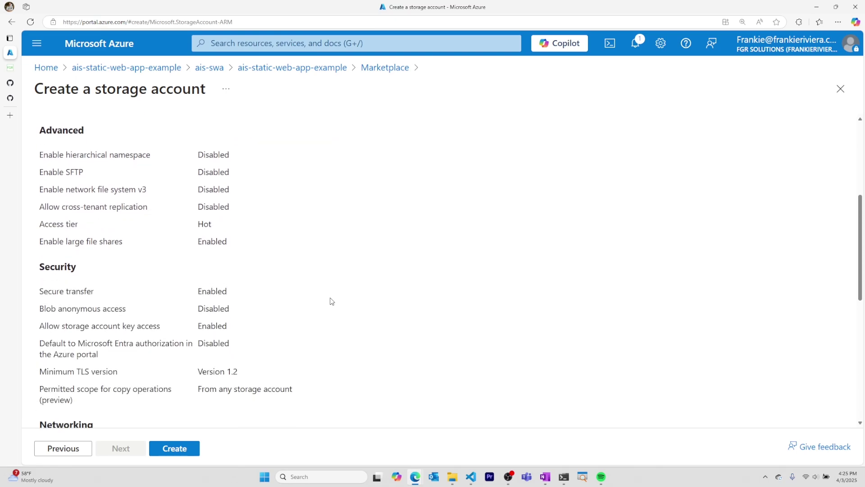
{"action": "left_click", "coordinate": [183, 448]}
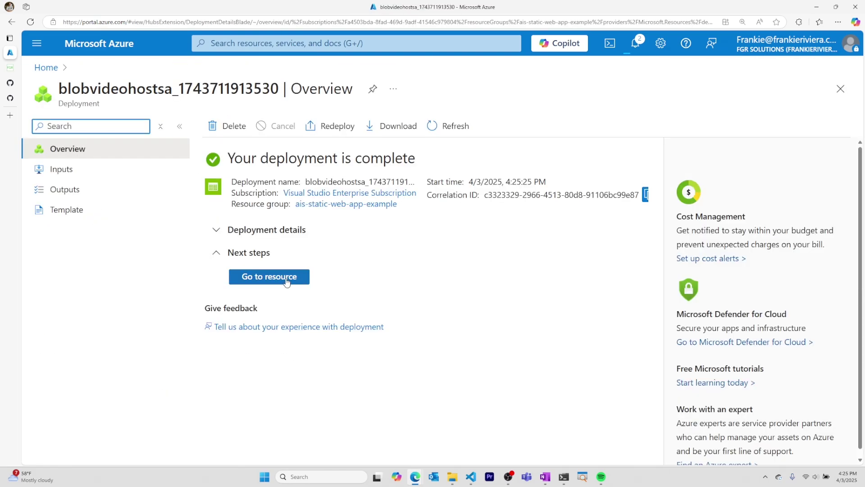
- Open the deployed blobvideohostsa account, enable Blob anonymous access in its configuration and save the change
{"action": "left_click", "coordinate": [284, 277]}
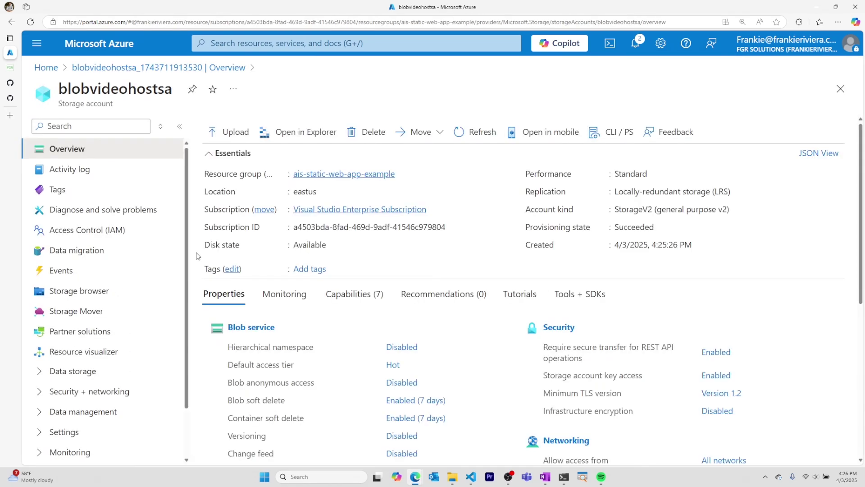
{"action": "scroll", "coordinate": [132, 323], "scroll_direction": "down", "scroll_amount": 3}
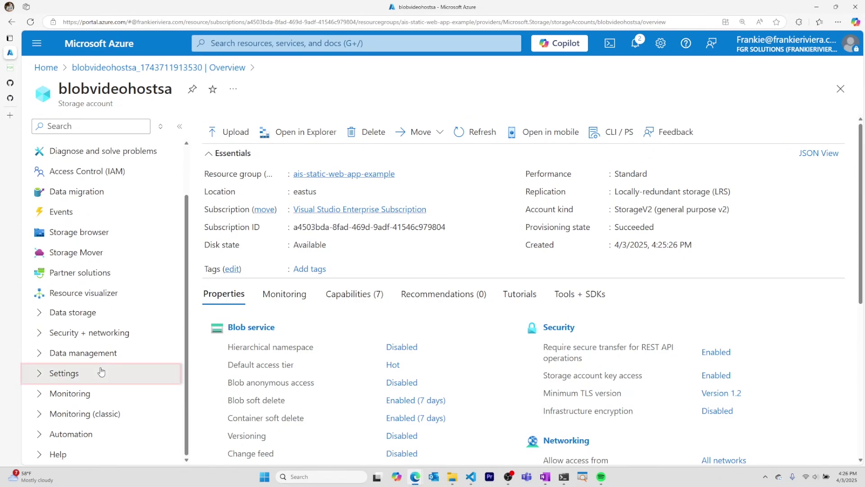
{"action": "left_click", "coordinate": [101, 372]}
{"action": "left_click", "coordinate": [95, 395]}
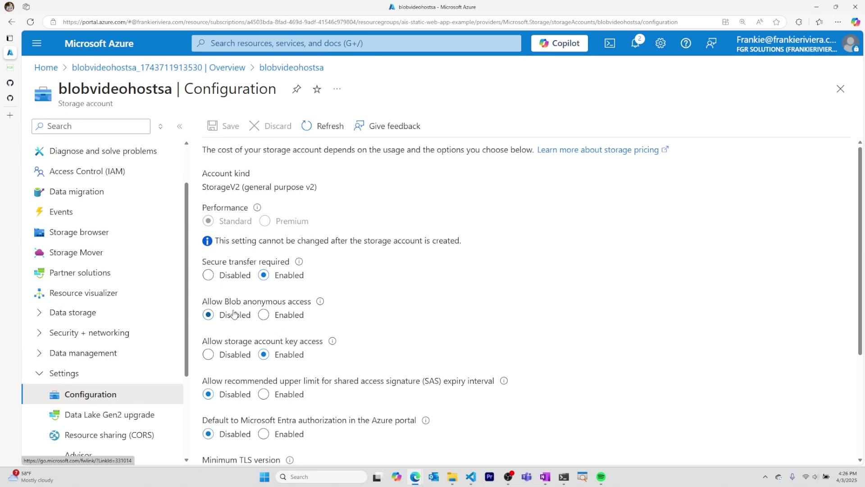
{"action": "left_click", "coordinate": [263, 315]}
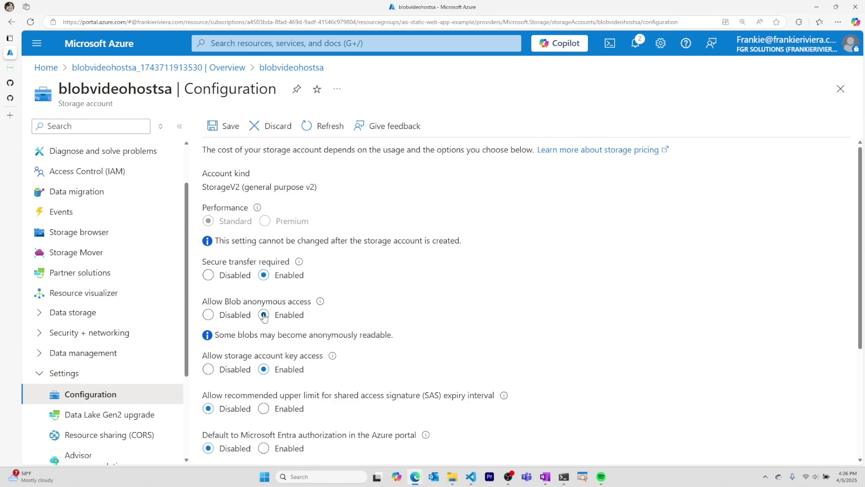
{"action": "left_click", "coordinate": [227, 127]}
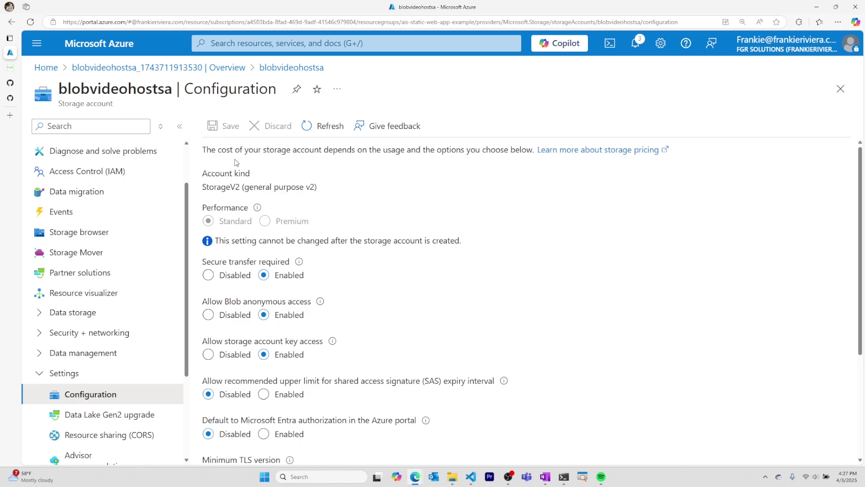
- Create a blob container named videocontainer with the anonymous access level Blob (anonymous read access for blobs only)
{"action": "scroll", "coordinate": [95, 207], "scroll_direction": "down", "scroll_amount": 1}
{"action": "left_click", "coordinate": [95, 207]}
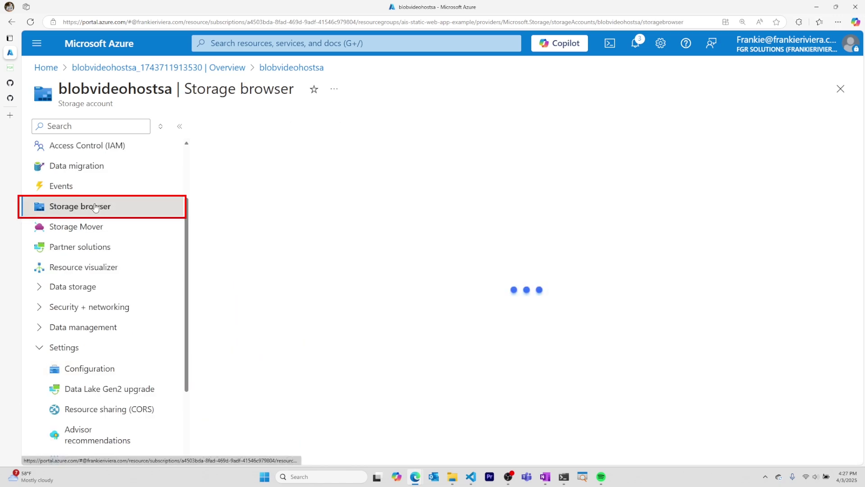
{"action": "left_click", "coordinate": [278, 194]}
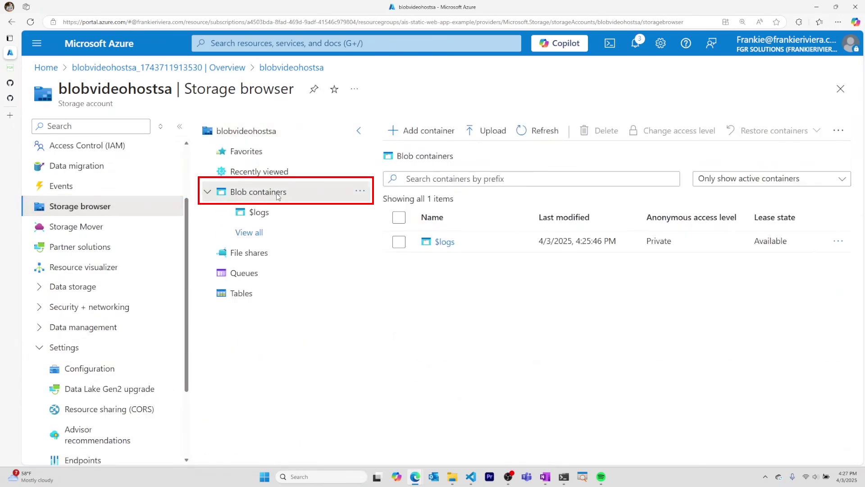
{"action": "left_click", "coordinate": [422, 131]}
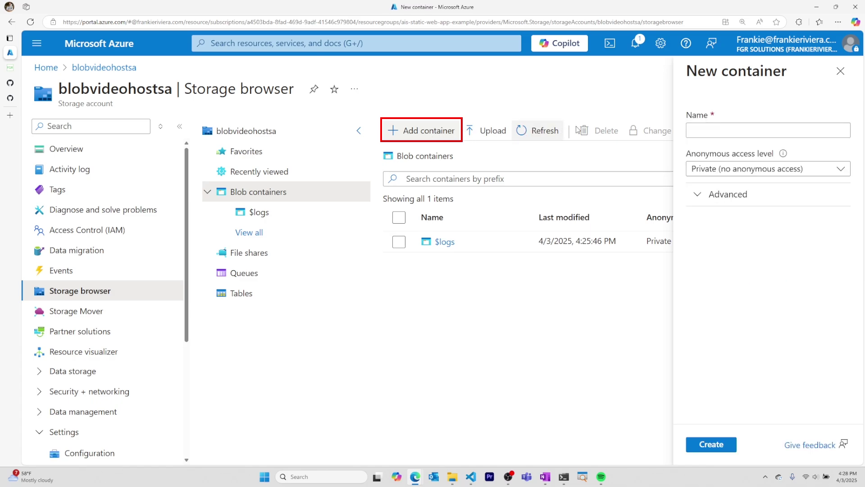
{"action": "type", "text": "video"}
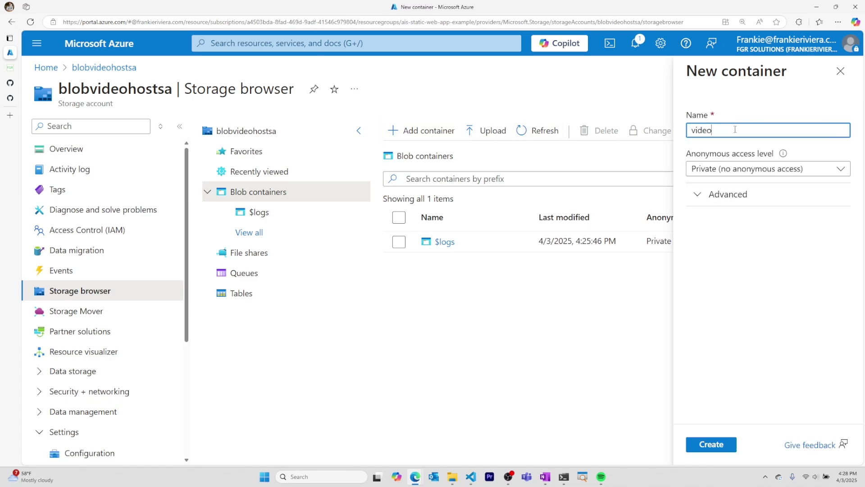
{"action": "type", "text": "container"}
{"action": "left_click", "coordinate": [756, 171]}
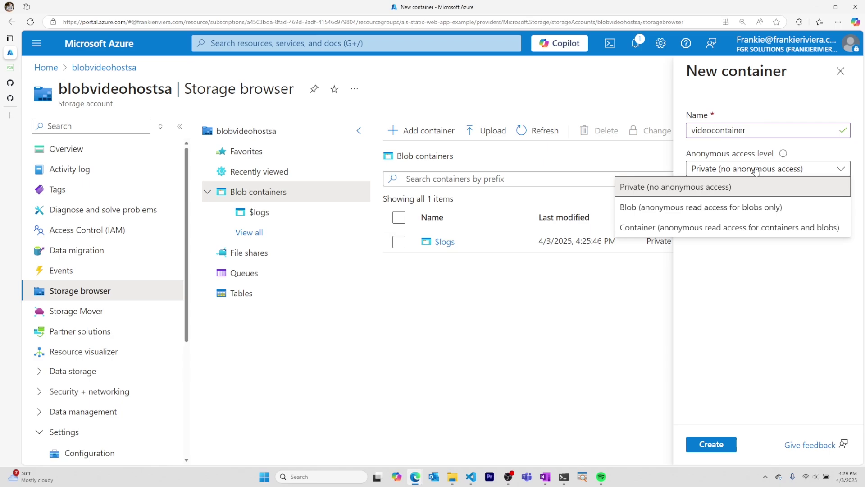
{"action": "left_click", "coordinate": [744, 208]}
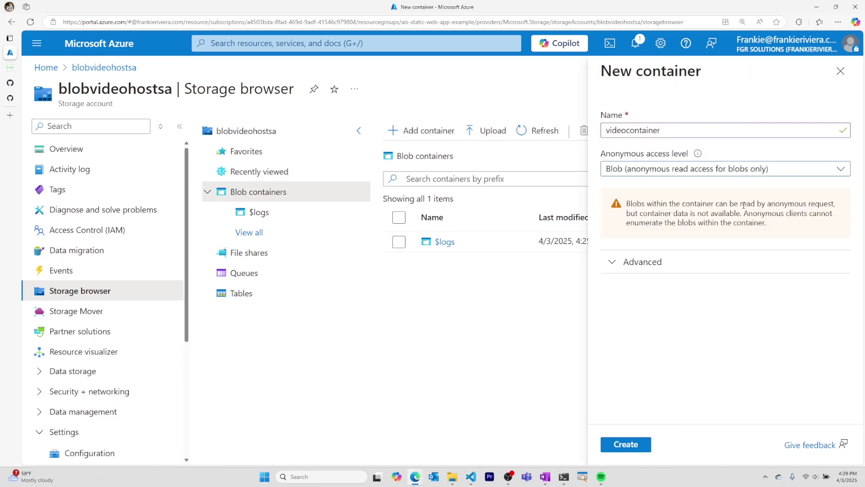
{"action": "left_click", "coordinate": [625, 444]}
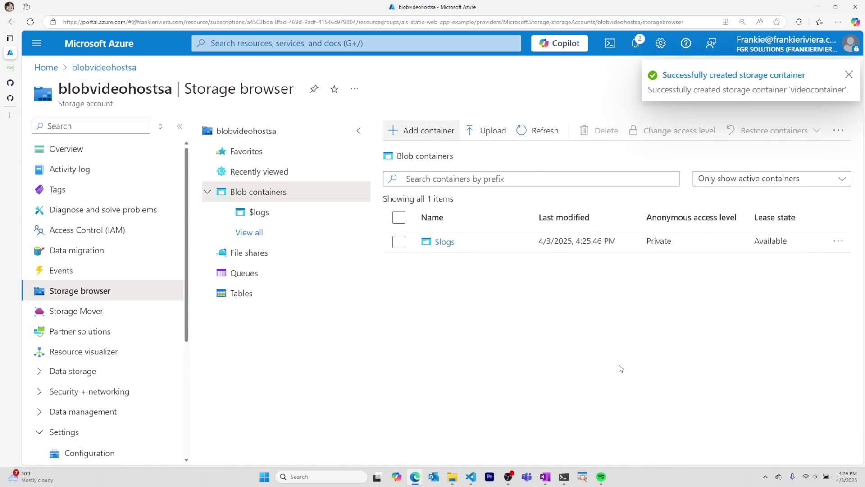
- Upload the file WhyAzure.mp4 into videocontainer
{"action": "left_click", "coordinate": [469, 268]}
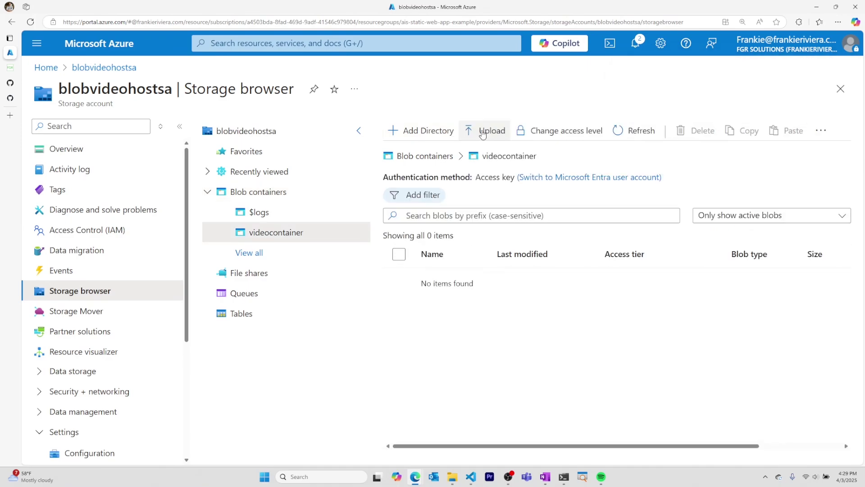
{"action": "left_click", "coordinate": [482, 131]}
{"action": "left_click", "coordinate": [532, 299]}
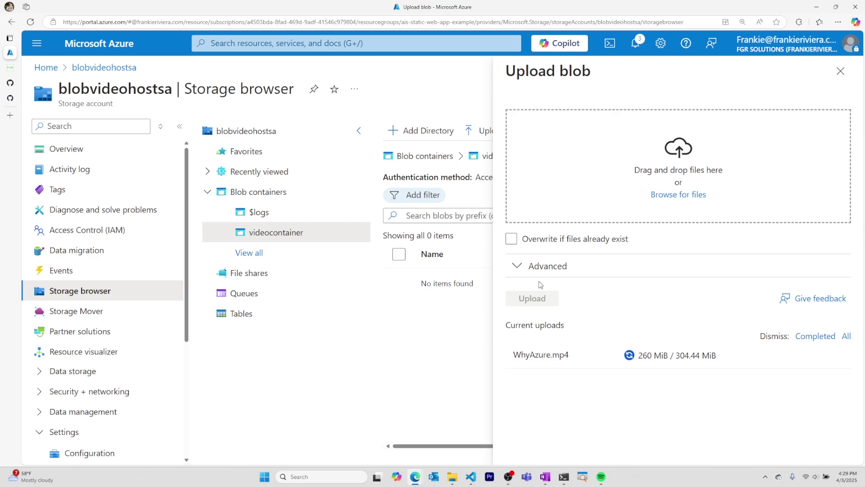
- Collapse the side navigation and open the properties overview of the WhyAzure.mp4 blob with its URL
{"action": "left_click", "coordinate": [359, 131]}
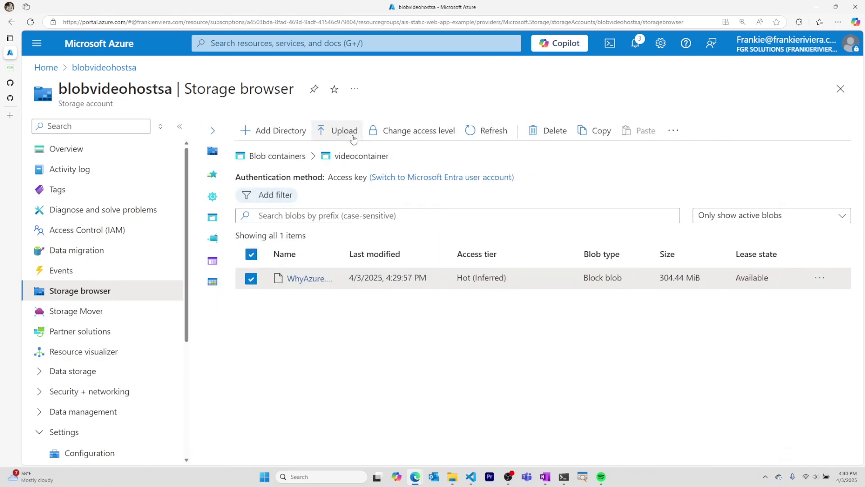
{"action": "left_click", "coordinate": [180, 127]}
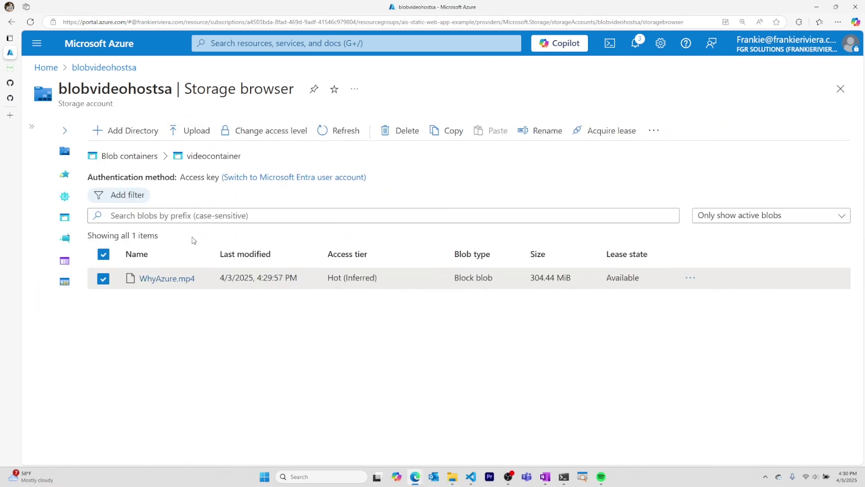
{"action": "left_click", "coordinate": [176, 283]}
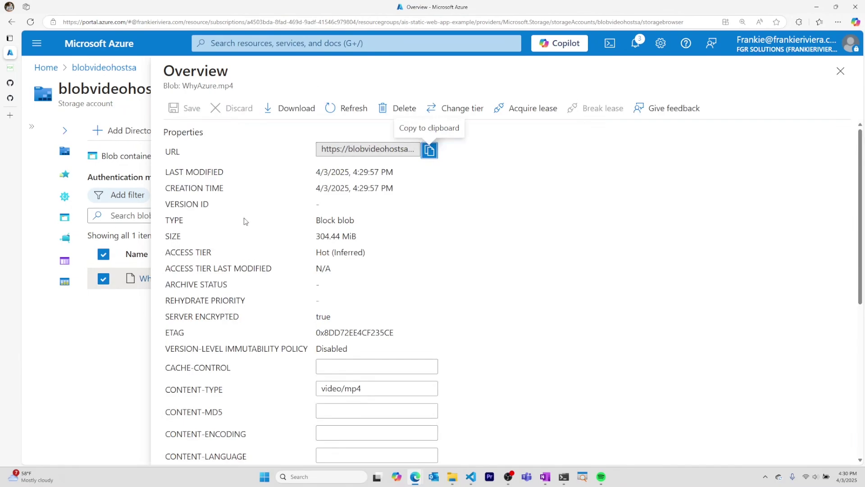
- Copy the URL of the WhyAzure.mp4 blob and test its playback in a new InPrivate window, pausing after a moment
{"action": "left_click", "coordinate": [428, 155]}
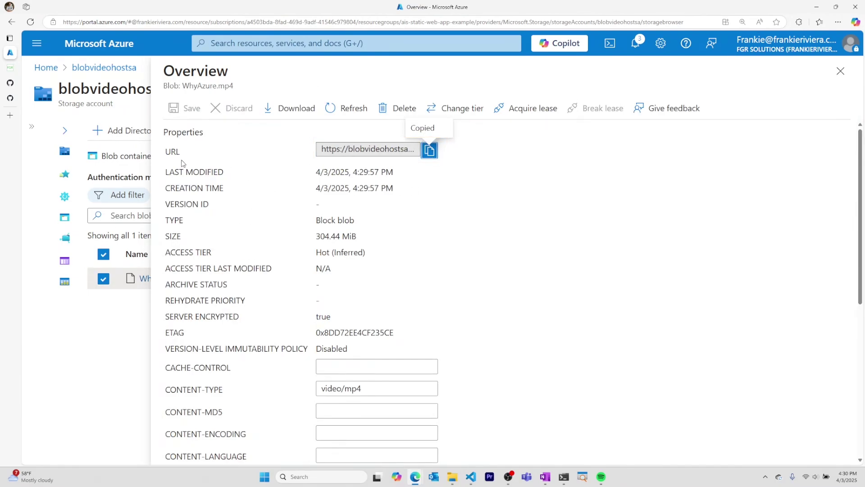
{"action": "key", "text": "ctrl+shift+n"}
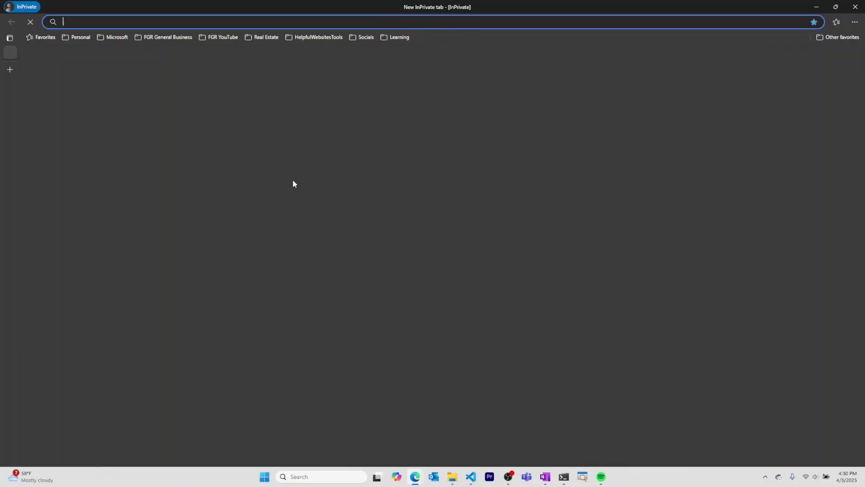
{"action": "key", "text": "ctrl+v"}
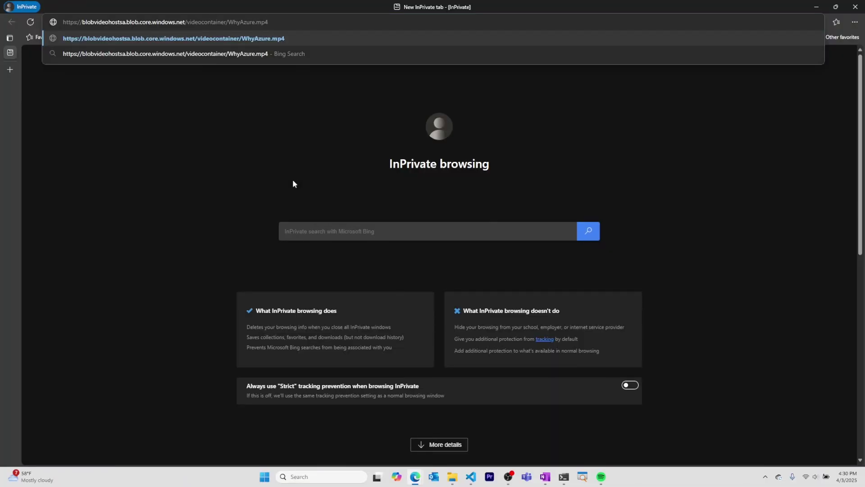
{"action": "key", "text": "Return"}
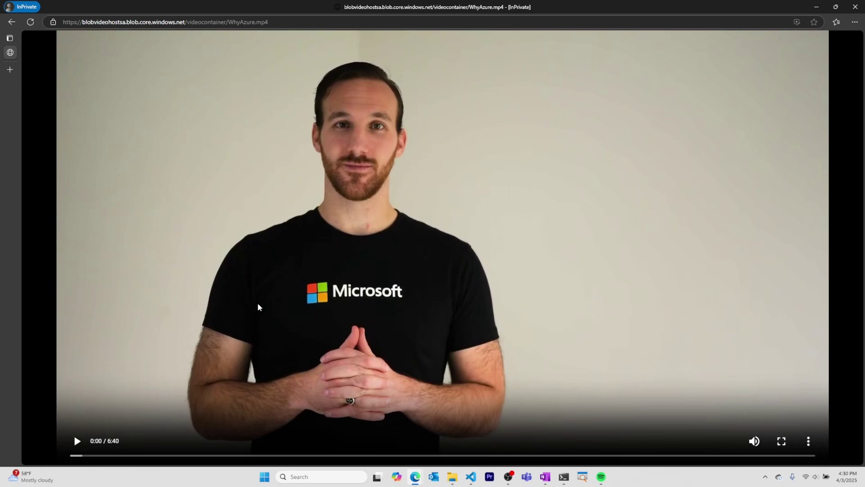
{"action": "left_click", "coordinate": [75, 441]}
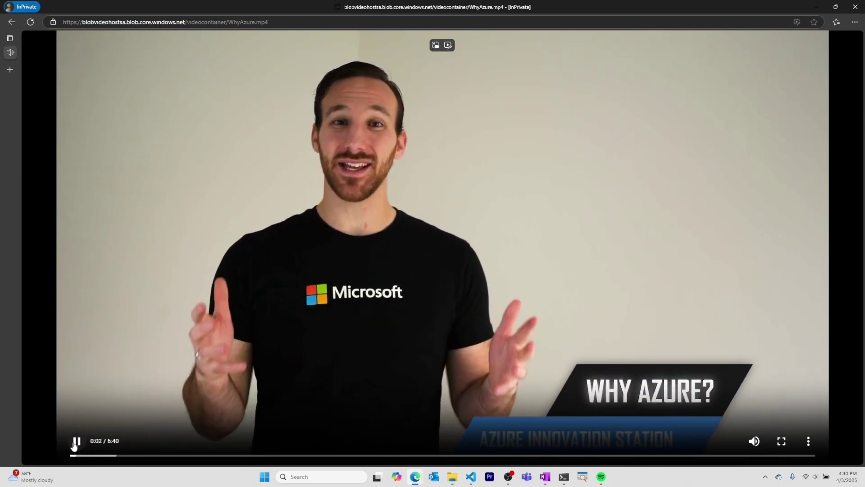
{"action": "left_click", "coordinate": [75, 442]}
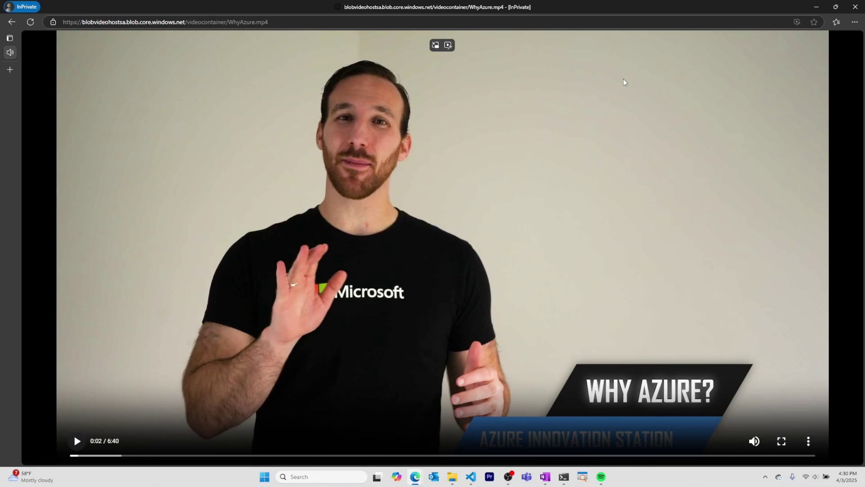
- Switch to VS Code, replace the video source path in App.js with the WhyAzure.mp4 blob URL and save the file
{"action": "left_click", "coordinate": [290, 22]}
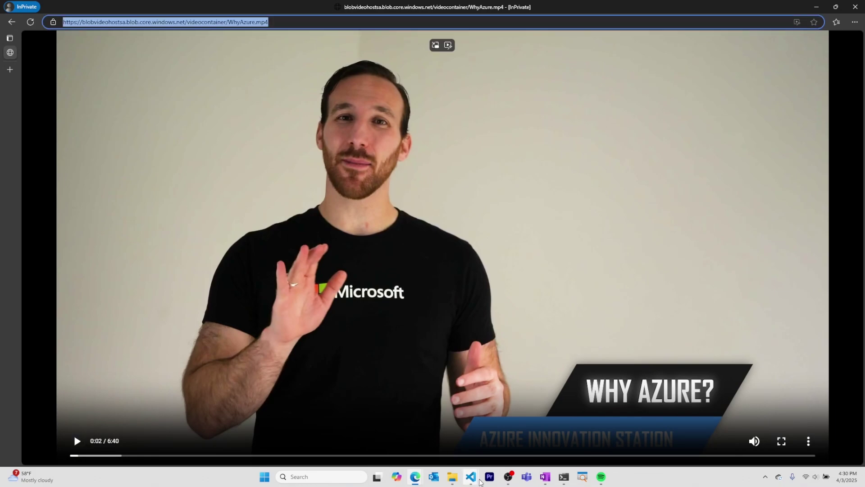
{"action": "mouse_move", "coordinate": [470, 476]}
{"action": "left_click", "coordinate": [492, 425]}
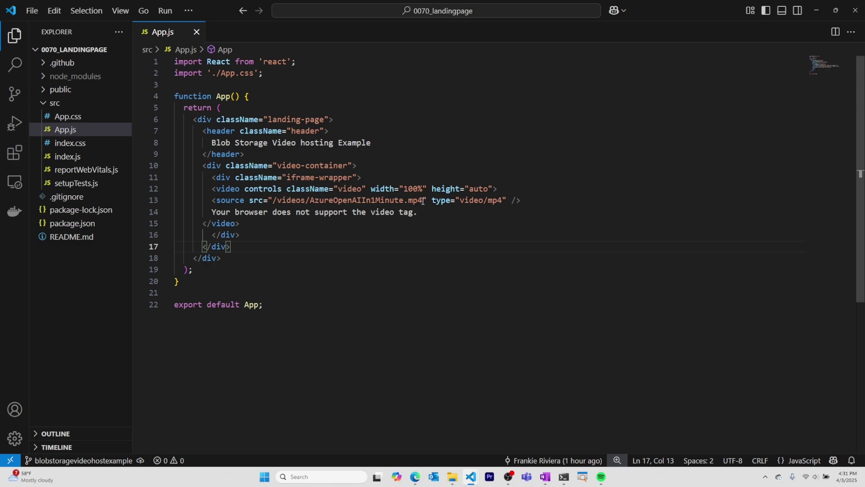
{"action": "left_click_drag", "start_coordinate": [423, 201], "coordinate": [272, 201]}
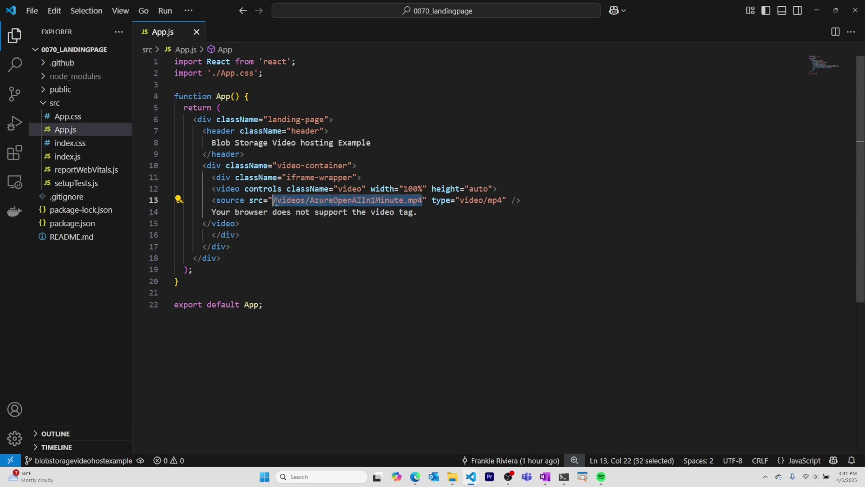
{"action": "key", "text": "ctrl+v"}
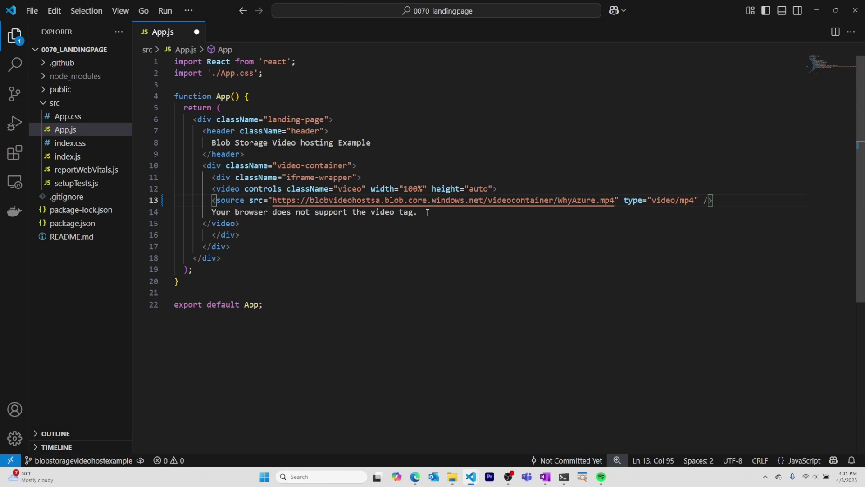
{"action": "key", "text": "ctrl+s"}
- Stage all changes with git in the integrated terminal and commit them with the message "Updated video"
{"action": "key", "text": "ctrl+grave"}
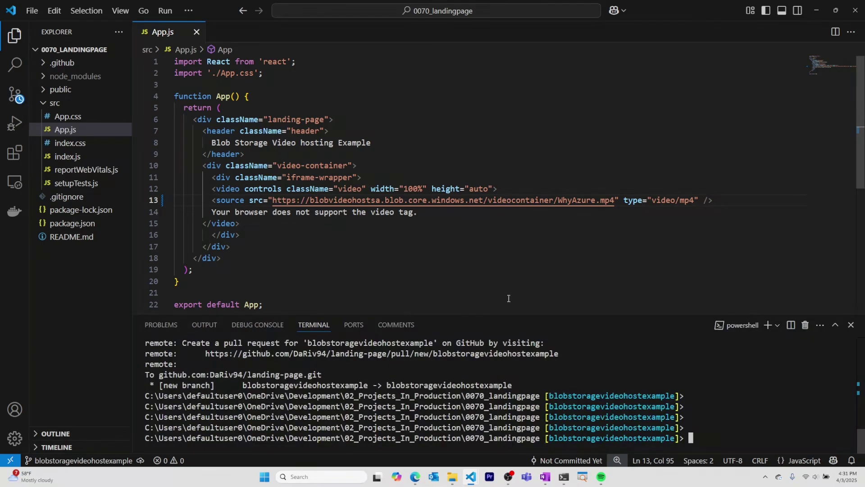
{"action": "key", "text": "Return"}
{"action": "type", "text": "git add ."}
{"action": "key", "text": "Return"}
{"action": "type", "text": "git commit -m \"Updated video\""}
{"action": "key", "text": "Return"}
- Push the commit on the blobstoragevideohostexample branch to origin
{"action": "type", "text": "git push origin blob"}
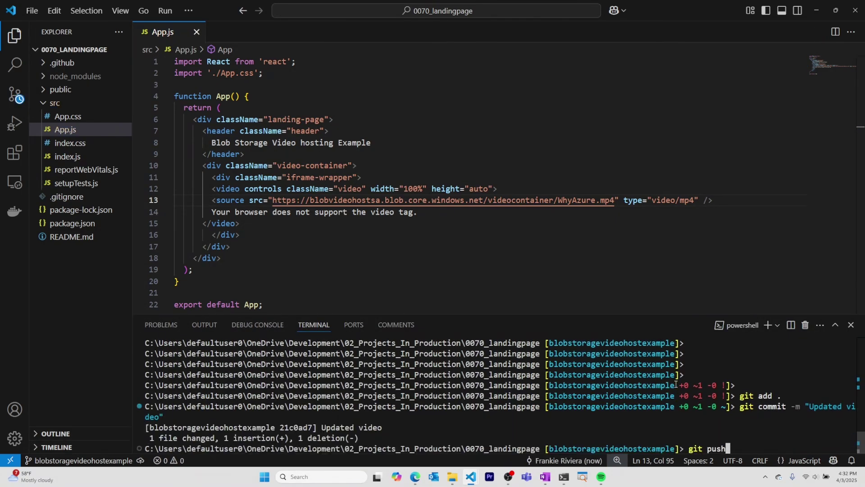